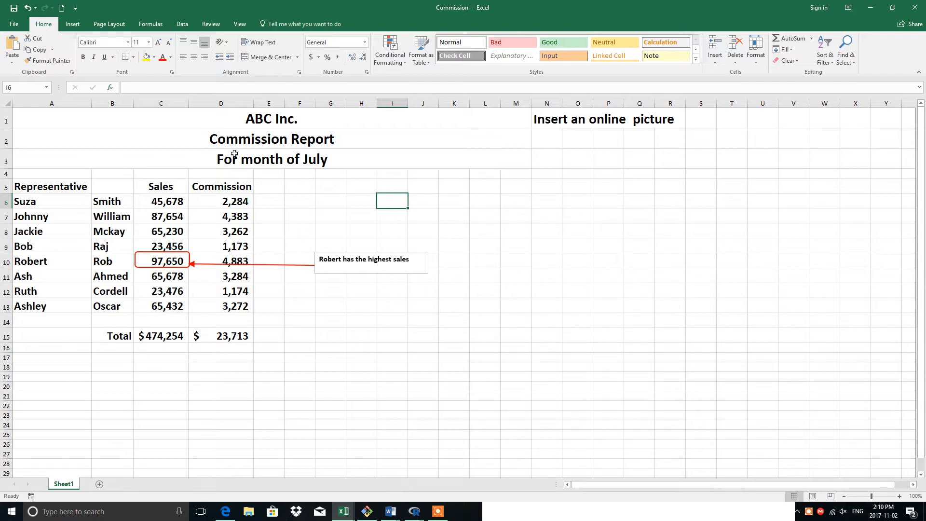
Insert an online picture of the red SALE shopping bags found by searching Bing for "sales"
click(72, 25)
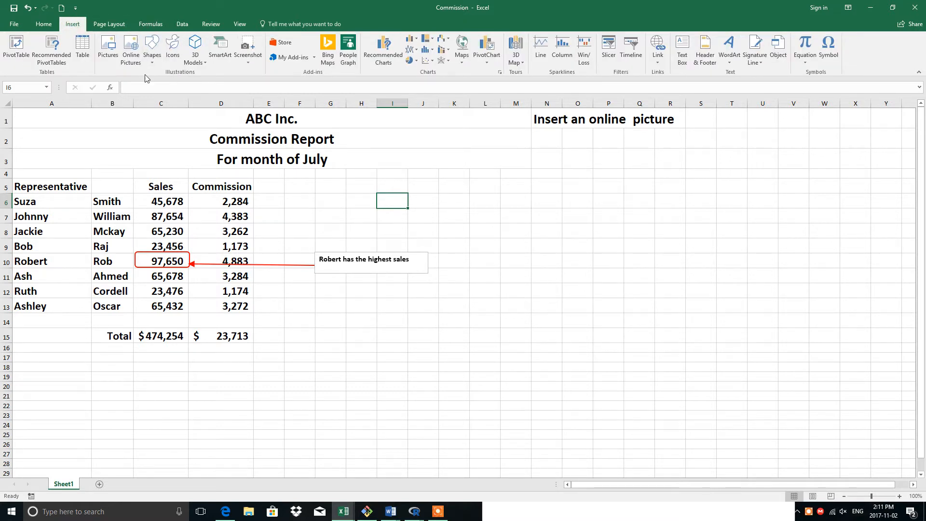
click(130, 43)
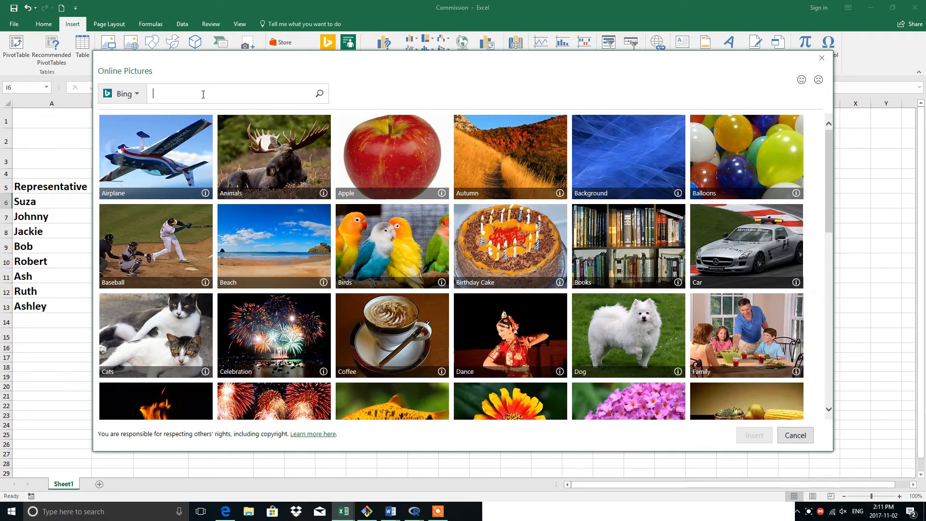
text(sales)
click(321, 96)
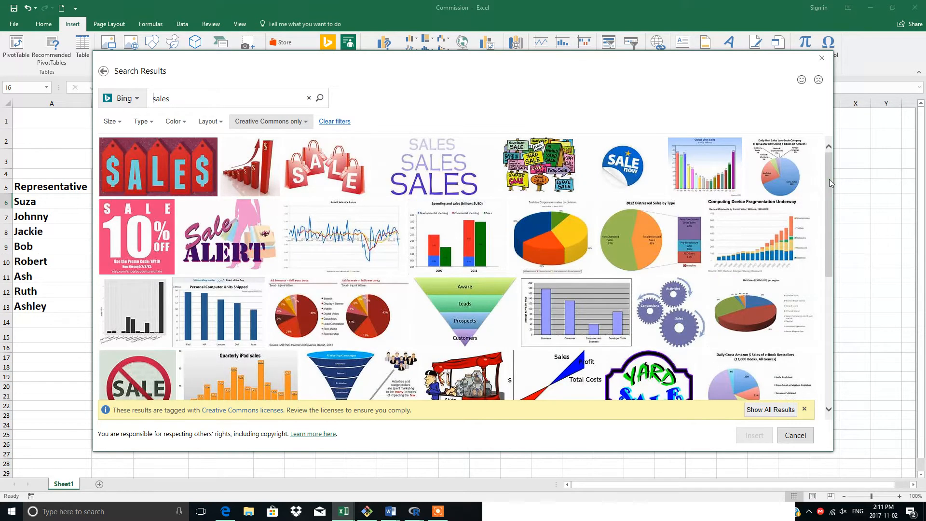
drag(829, 179, 805, 158)
click(318, 156)
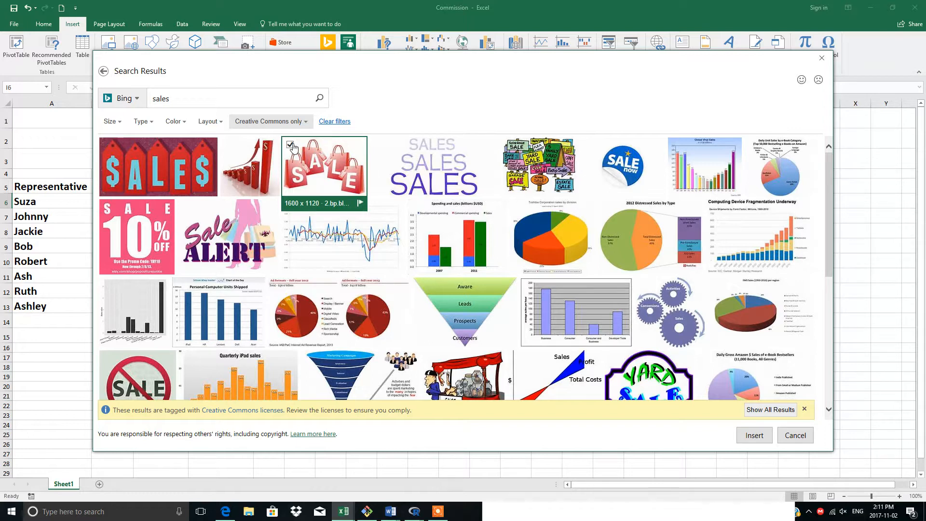
click(753, 435)
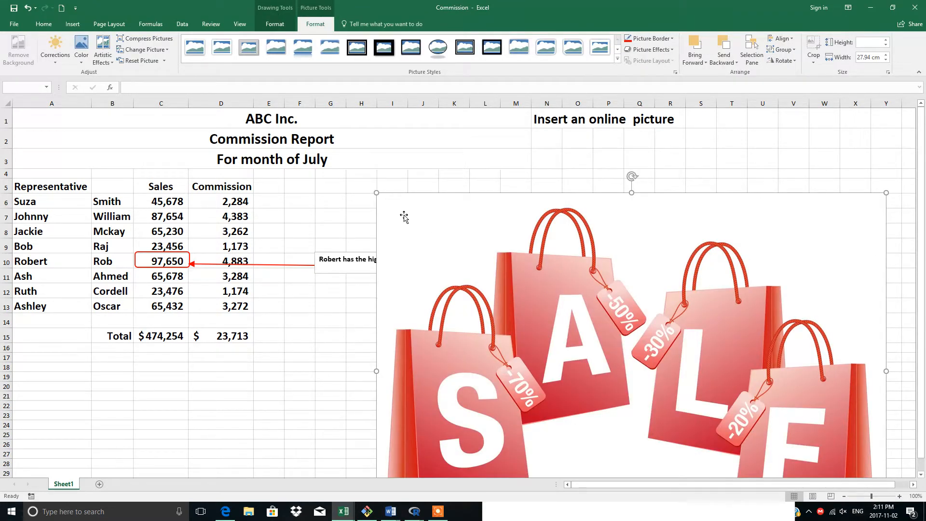
Shrink the picture to about 21.7 cm wide and place it beneath the "Insert an online picture" heading
drag(377, 193, 440, 249)
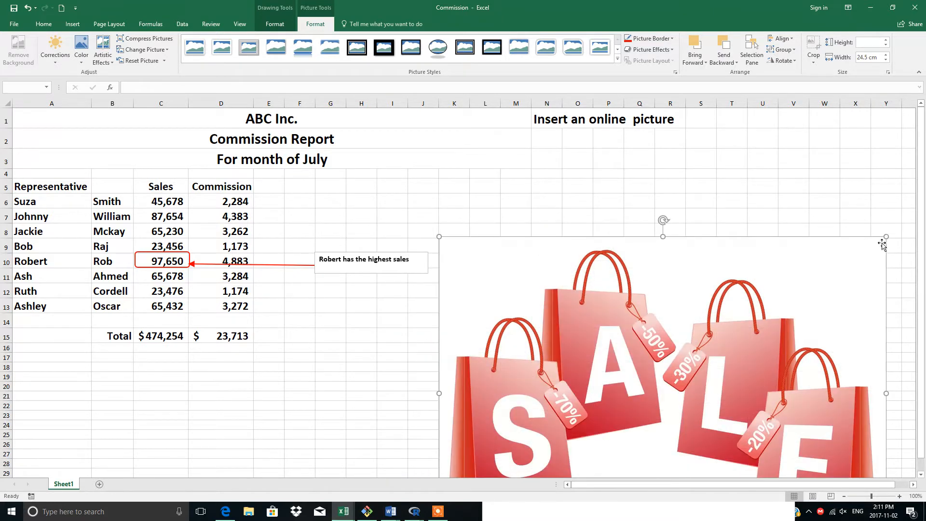
drag(886, 237, 826, 269)
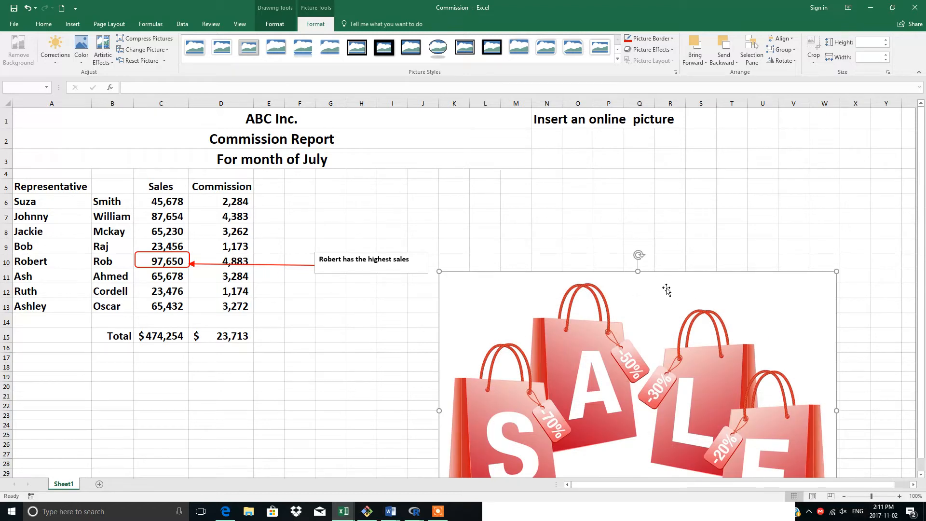
drag(666, 285, 655, 161)
Delete the license attribution text beneath the SALE picture
click(575, 427)
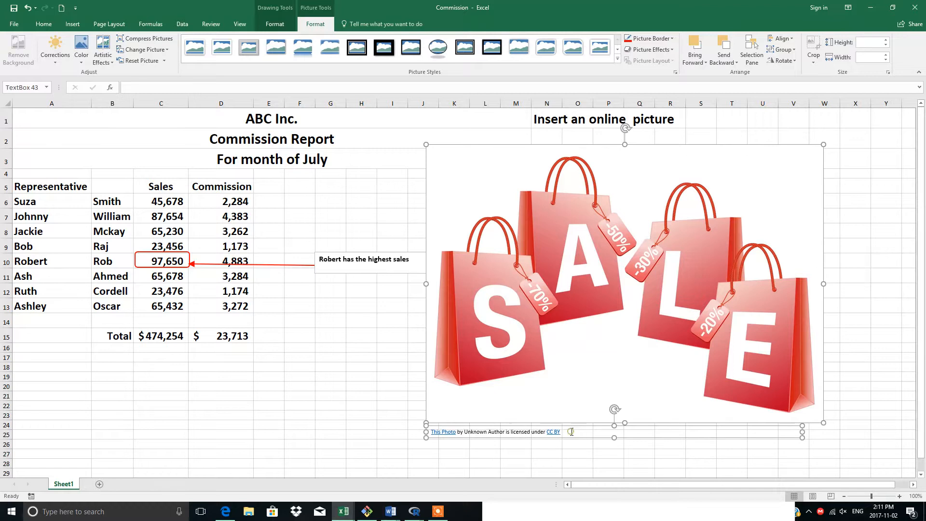
drag(575, 426, 418, 427)
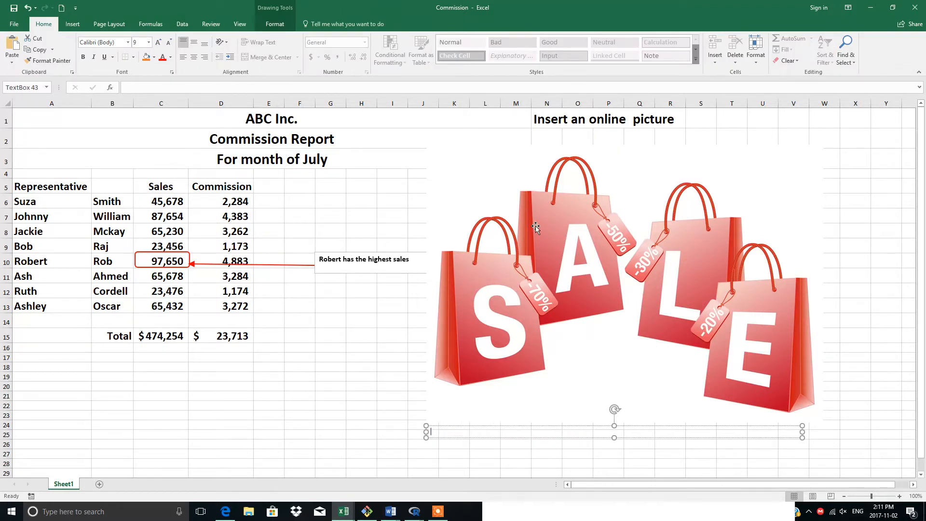
click(495, 192)
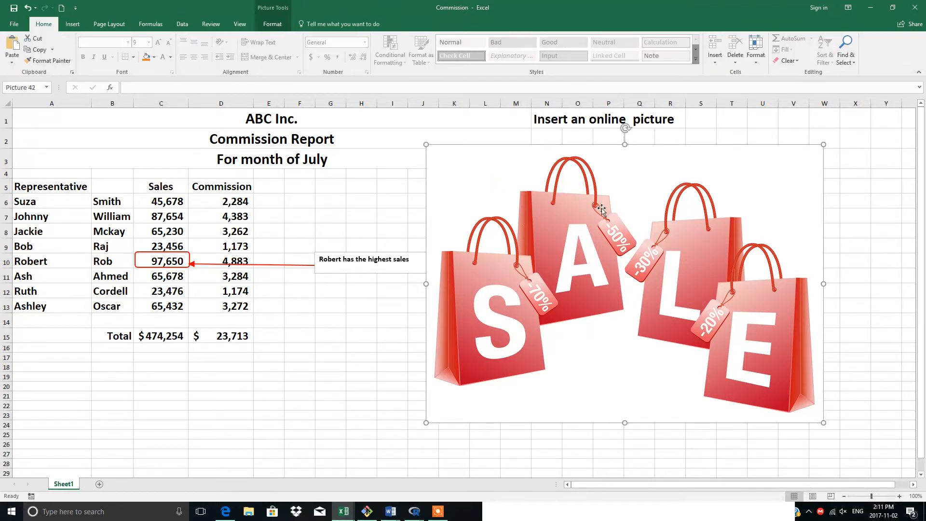
Reduce the picture to 13 cm high by 18.57 cm wide and move it slightly down
click(273, 25)
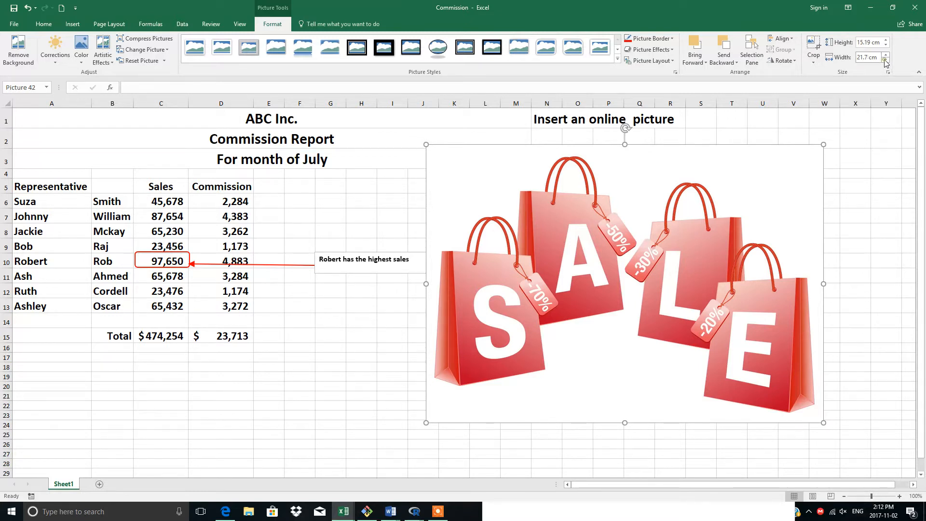
click(886, 60)
click(886, 60)
click(886, 60)
click(886, 60)
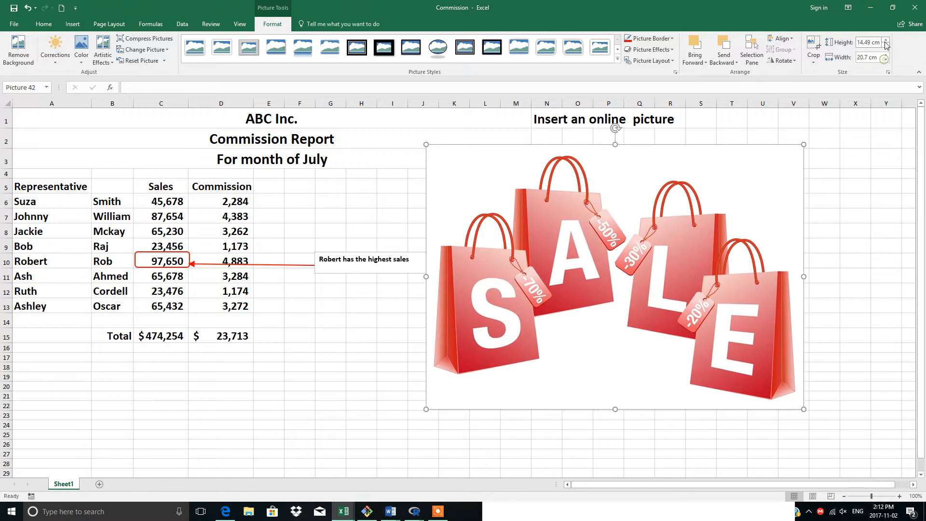
click(886, 46)
click(887, 46)
click(886, 46)
click(886, 46)
click(886, 46)
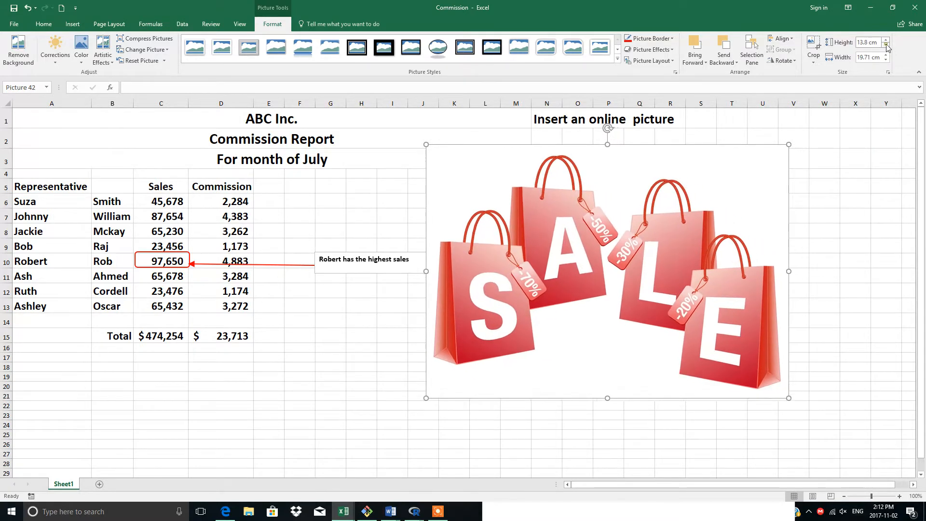
click(886, 46)
click(886, 45)
click(886, 46)
click(886, 46)
click(886, 46)
click(886, 46)
click(886, 46)
click(887, 46)
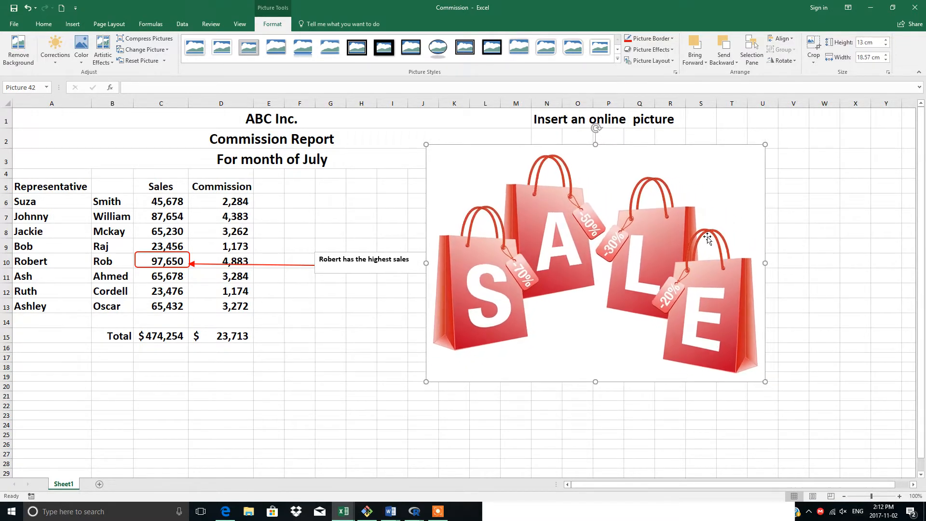
drag(598, 165, 601, 179)
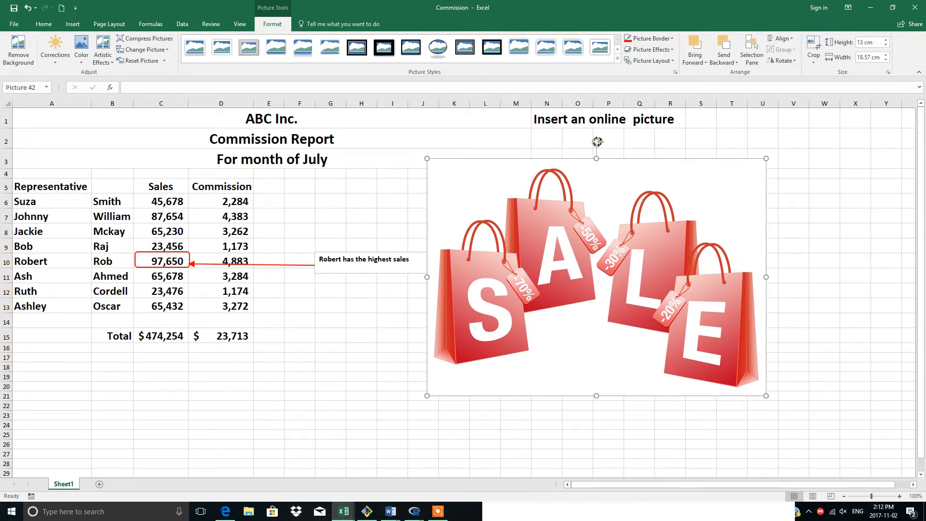
mouse_move(598, 141)
mouse_down()
mouse_move(632, 145)
mouse_move(667, 205)
mouse_move(674, 151)
mouse_move(603, 134)
mouse_move(550, 144)
mouse_move(521, 172)
mouse_move(572, 151)
mouse_move(616, 164)
mouse_move(598, 154)
mouse_up()
Crop the picture on all four sides to about 11.7 cm high by 17.78 cm wide
click(811, 45)
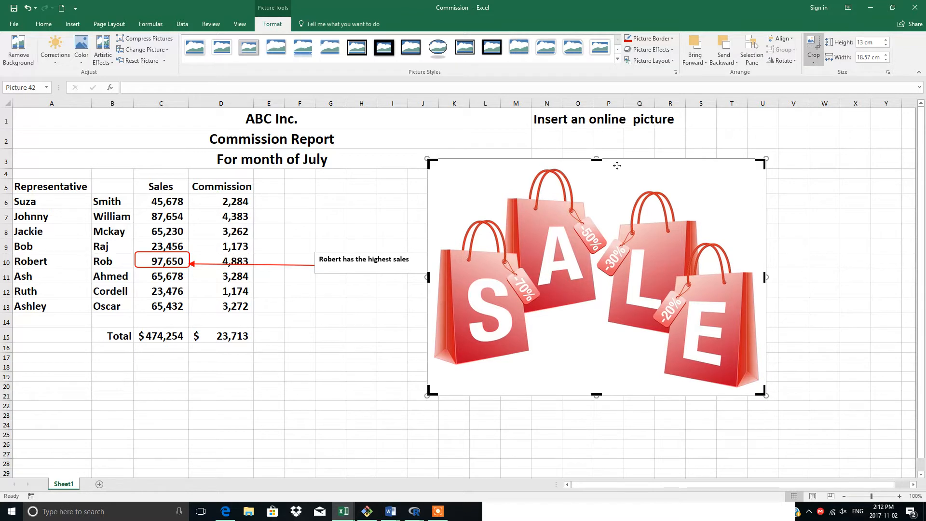
drag(598, 160, 596, 166)
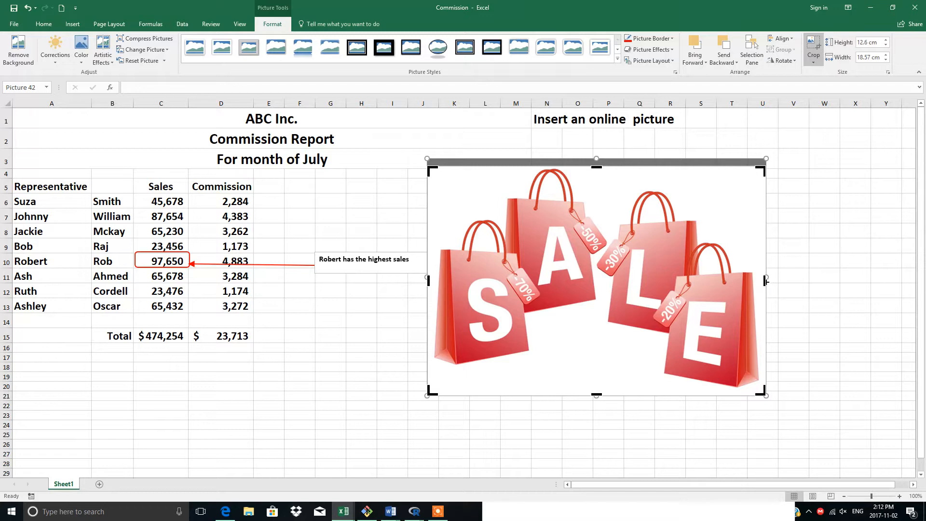
drag(765, 281, 756, 281)
drag(593, 396, 594, 378)
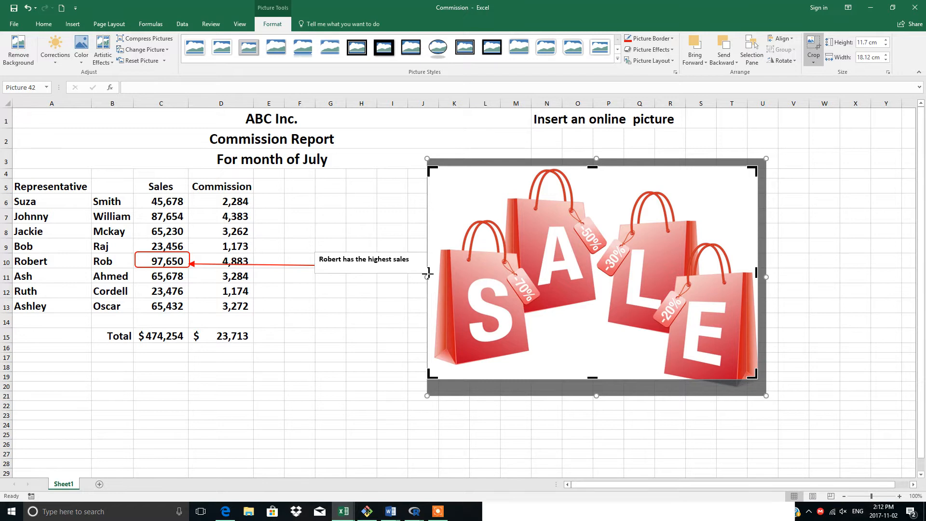
drag(429, 274, 435, 274)
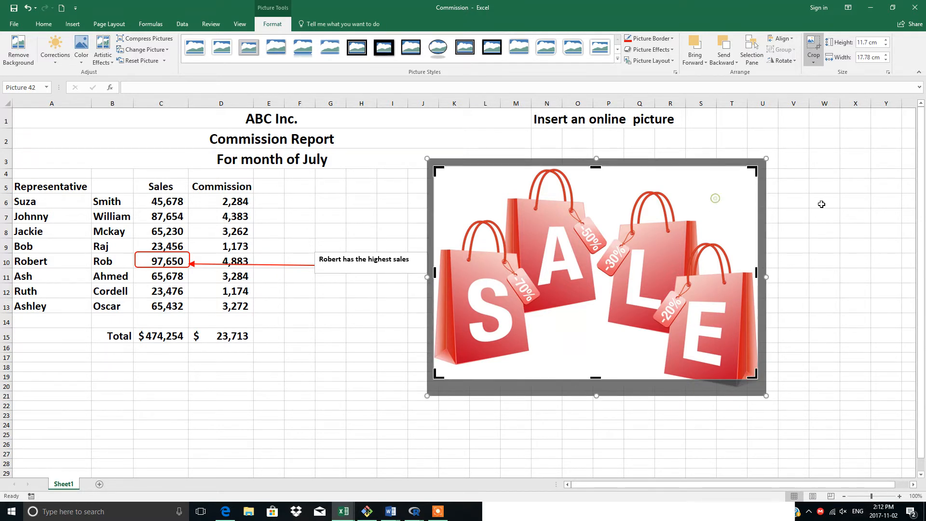
click(886, 215)
Apply the oval picture style with the metallic frame to the SALE picture
click(576, 271)
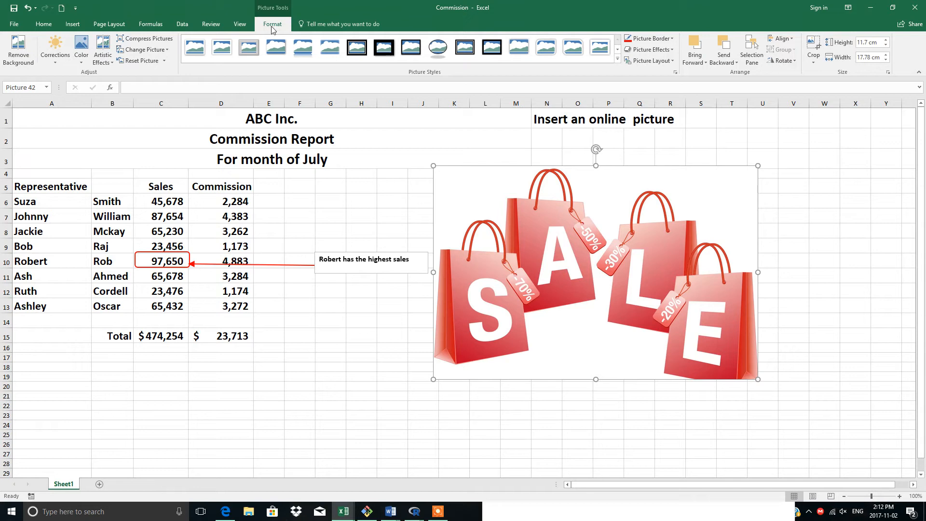
click(361, 189)
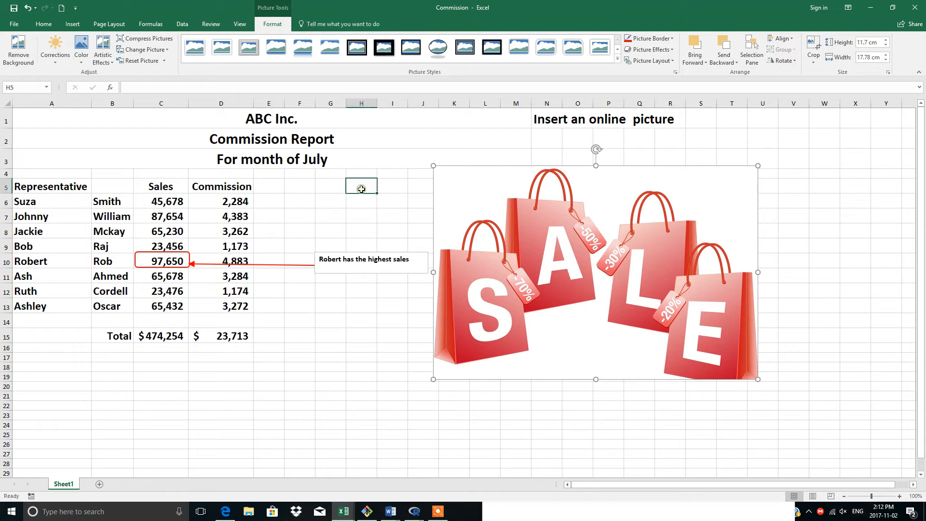
click(547, 228)
click(273, 24)
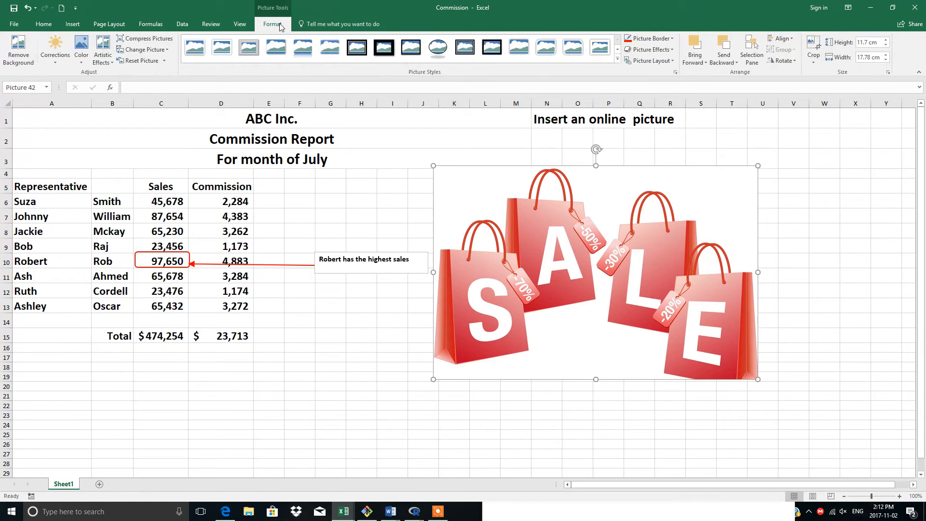
click(618, 59)
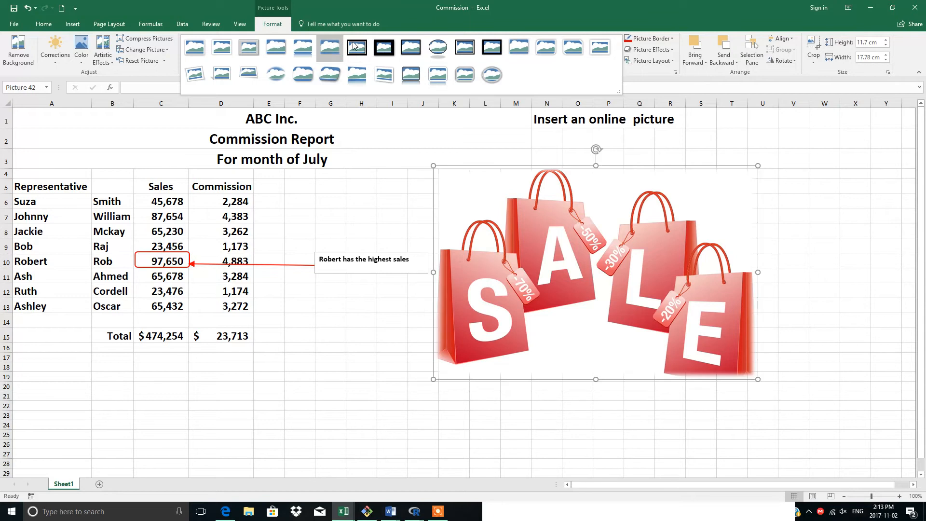
click(490, 81)
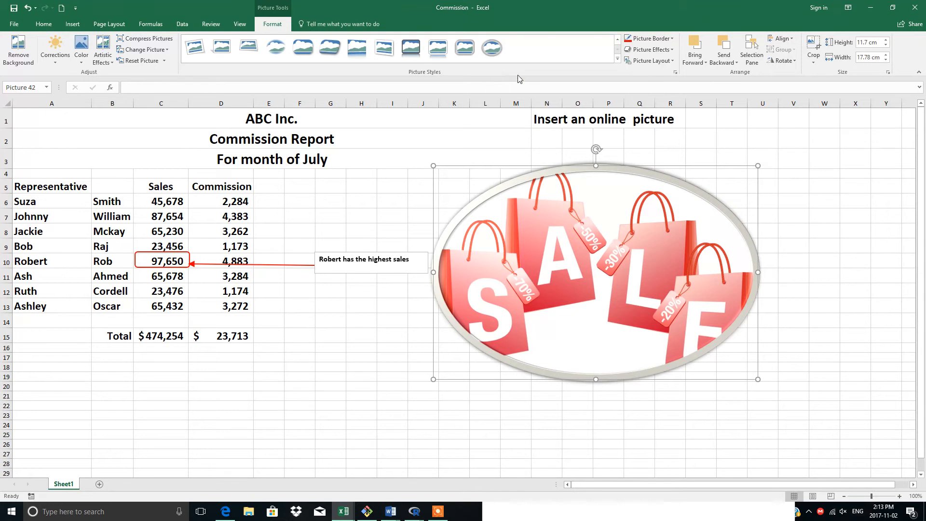
Colour the picture's border standard red and add an offset half reflection below it
click(673, 39)
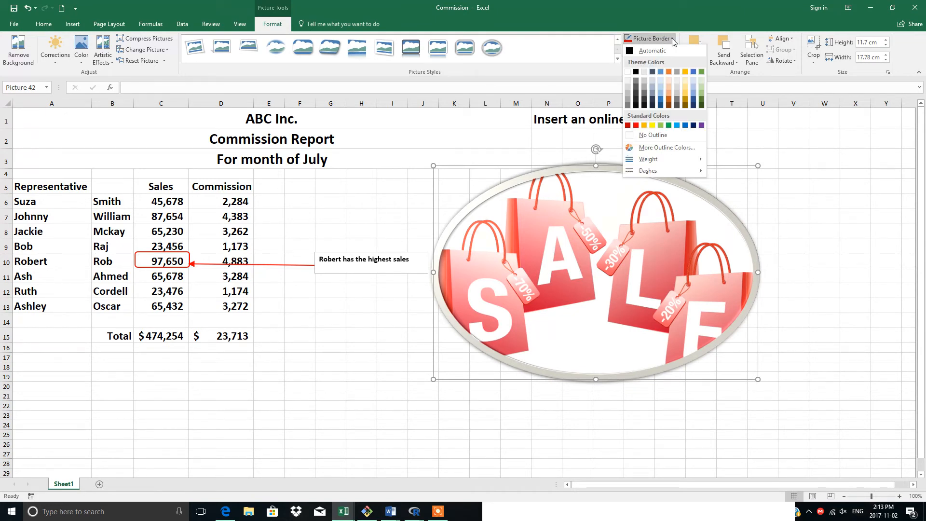
click(635, 126)
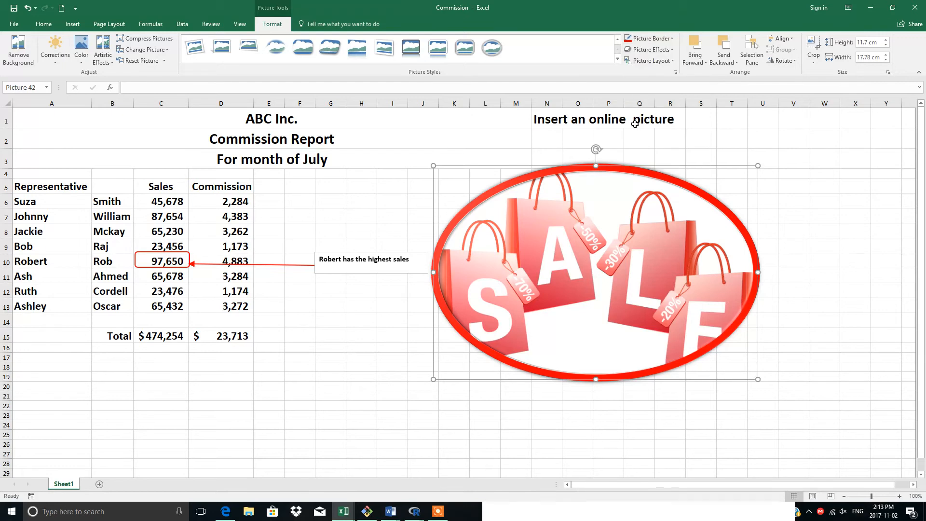
click(673, 53)
mouse_move(667, 72)
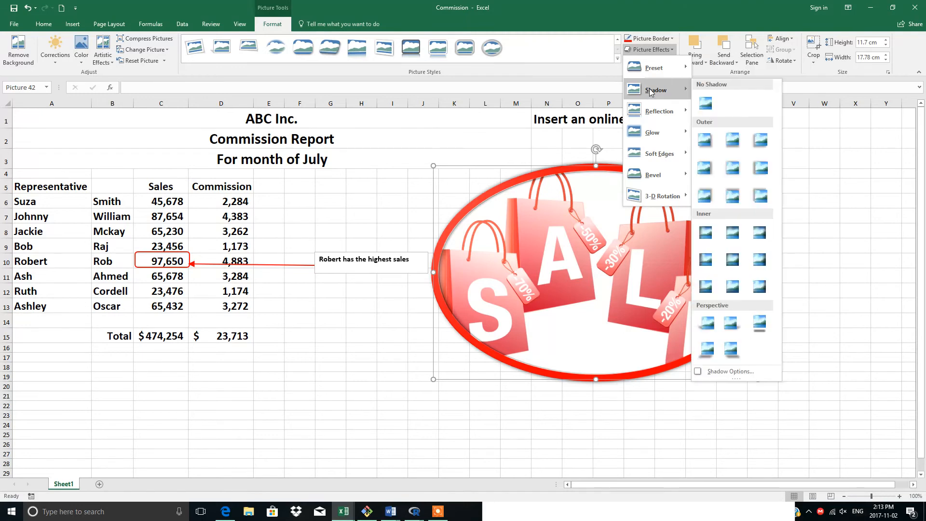
mouse_move(655, 113)
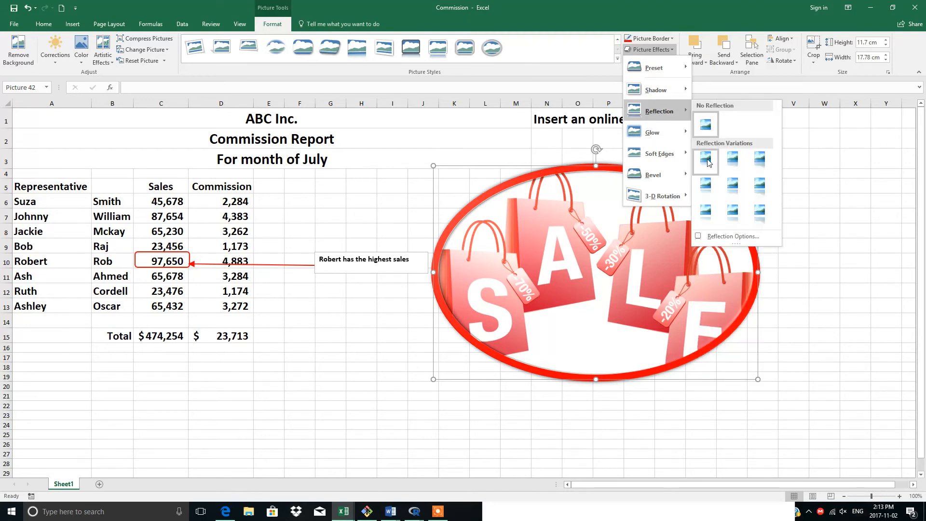
click(732, 210)
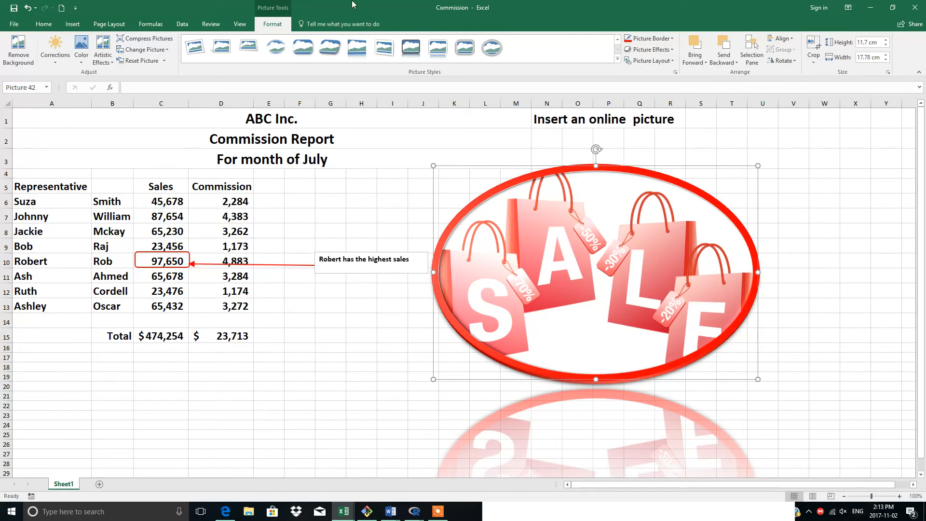
Recolor the picture in grayscale and apply the Brightness +20%, Contrast -40% correction
click(81, 63)
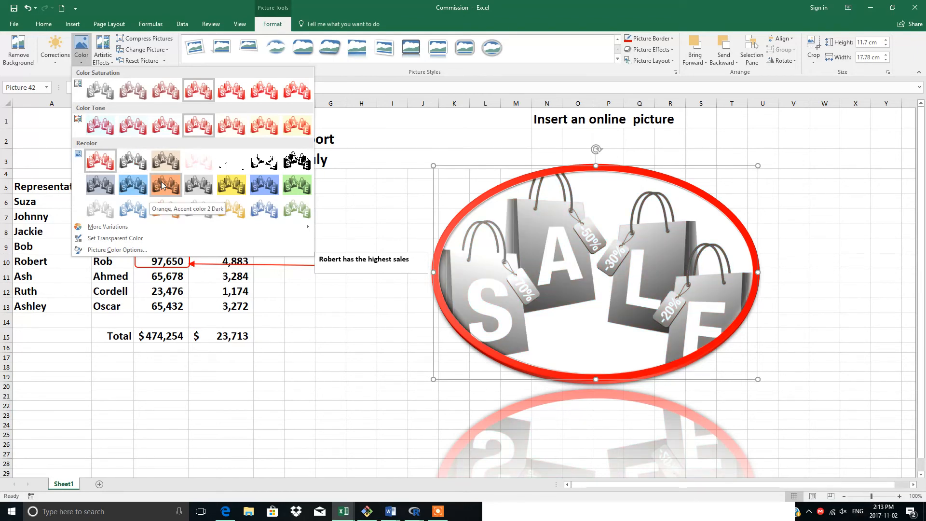
click(130, 158)
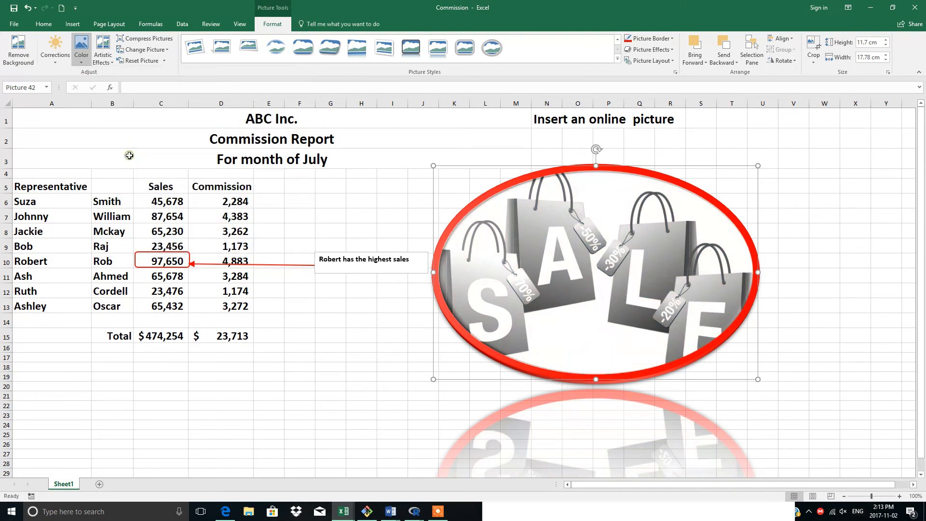
click(56, 62)
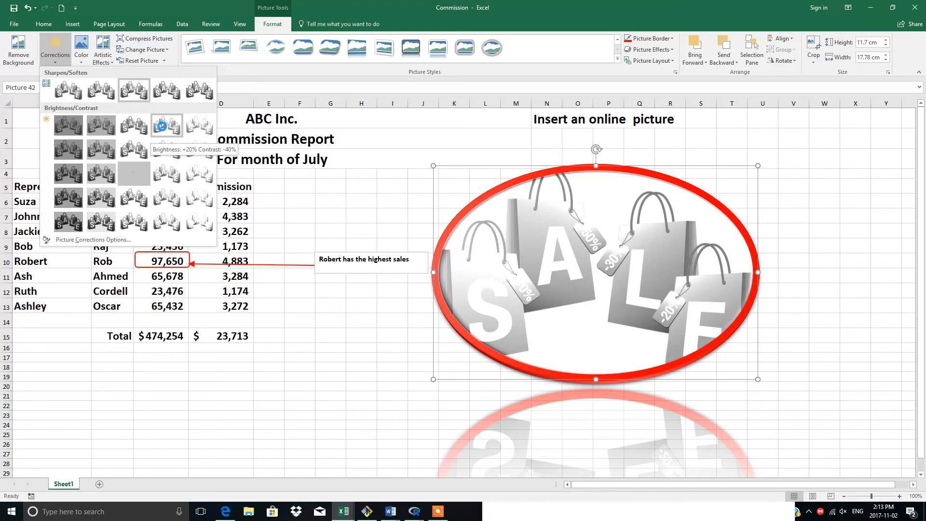
click(162, 126)
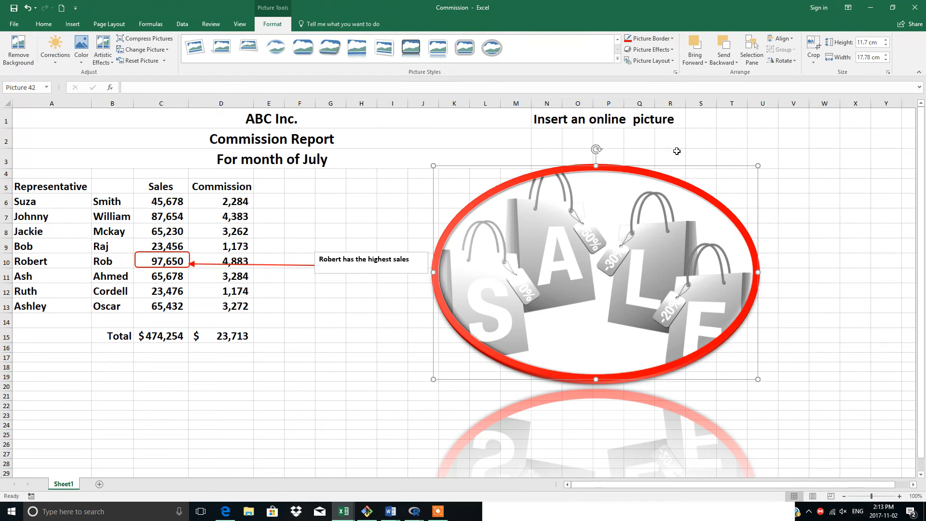
click(437, 513)
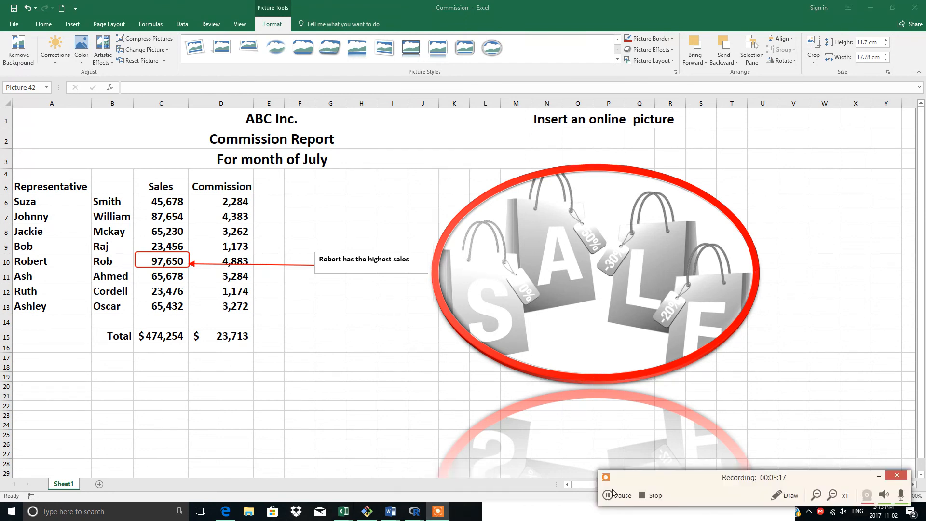